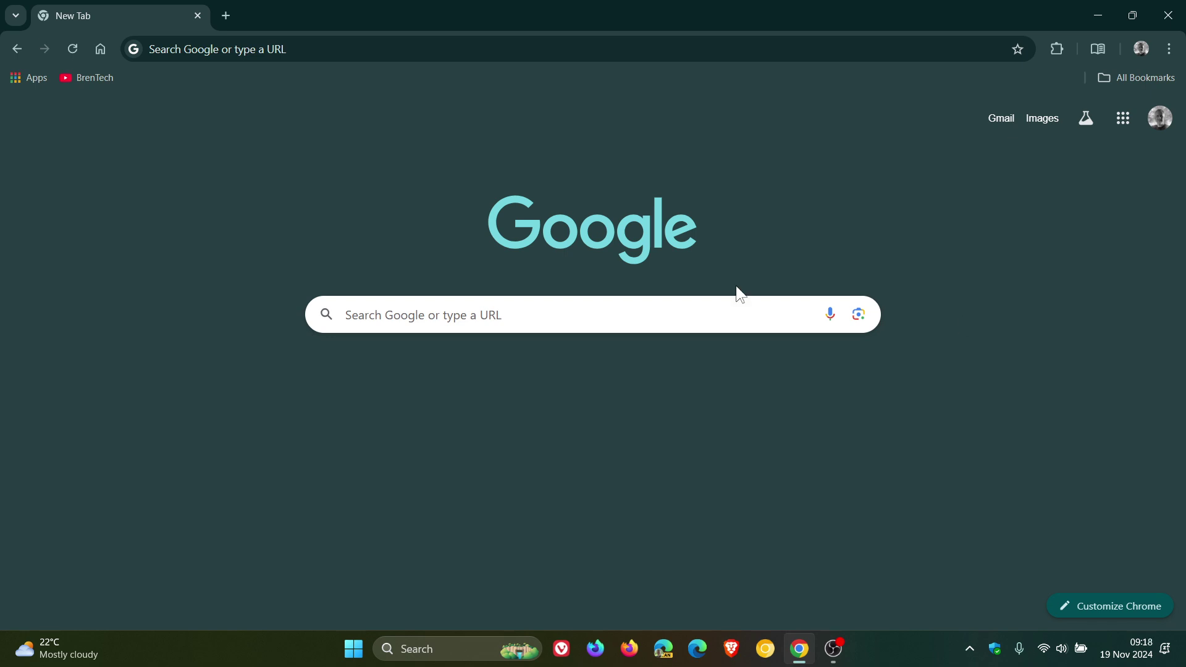
Open and dismiss the top-left tab search list three times to try it out
{"action": "left_click", "coordinate": [22, 12]}
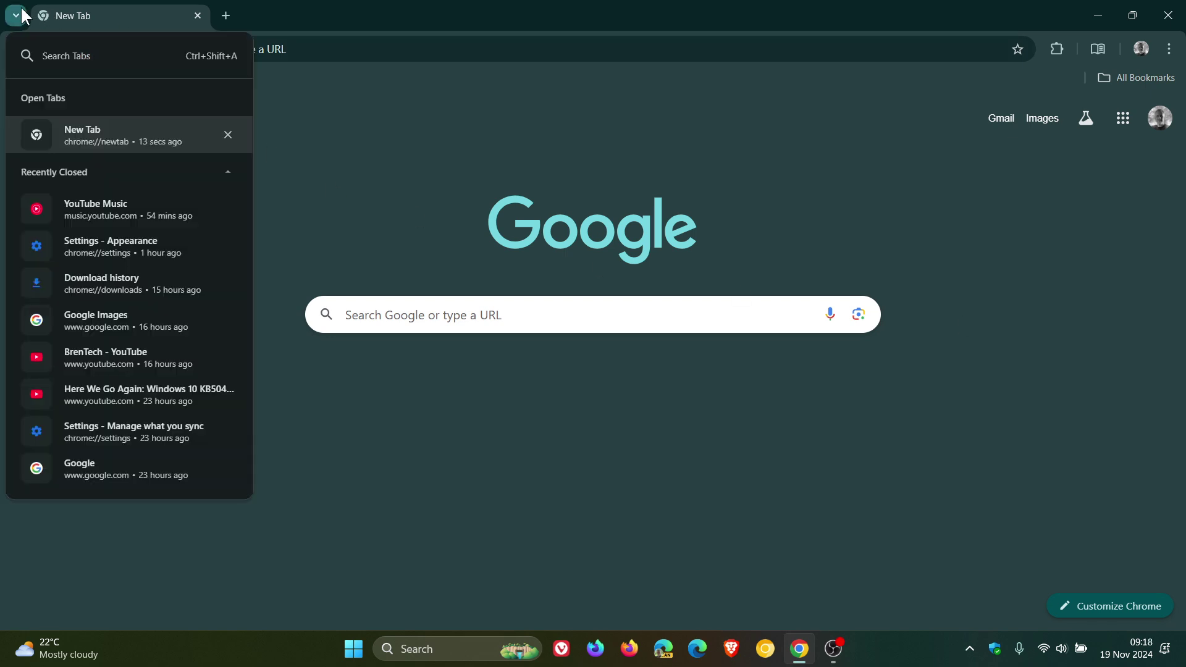
{"action": "left_click", "coordinate": [1057, 11]}
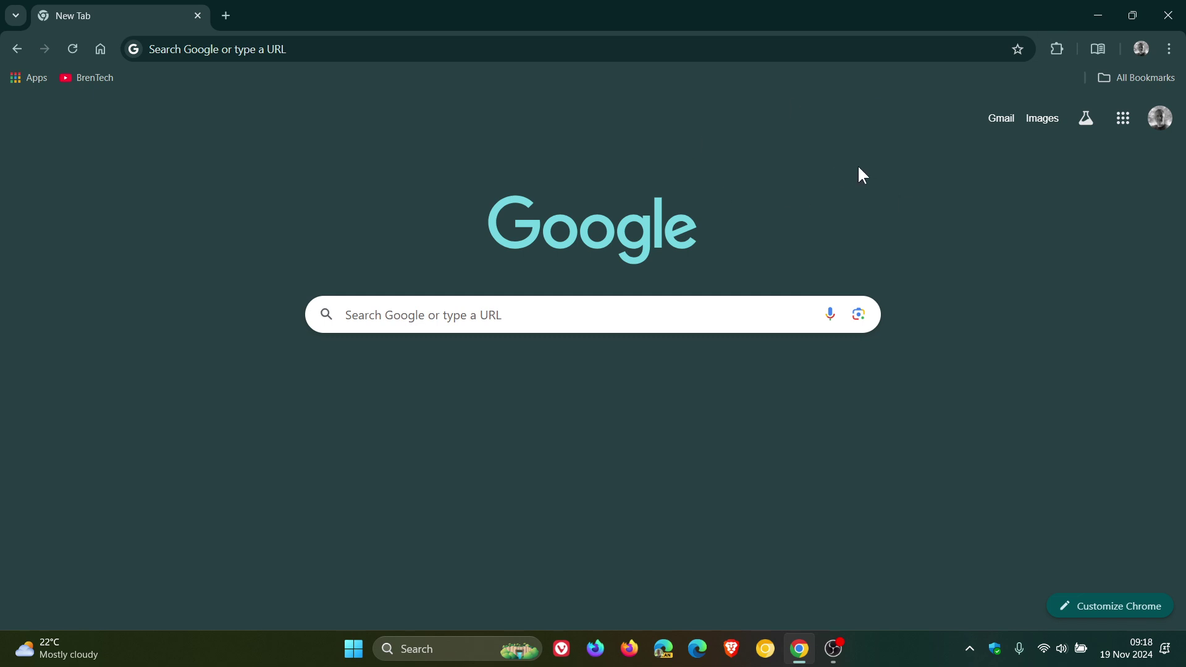
{"action": "left_click", "coordinate": [16, 15]}
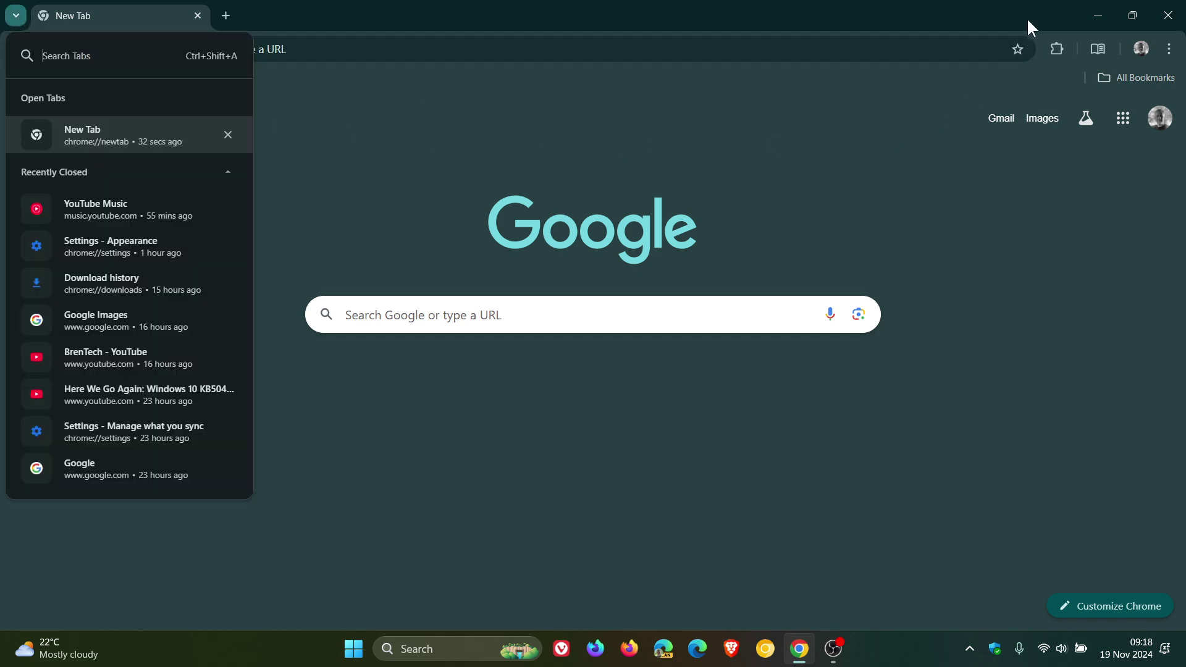
{"action": "left_click", "coordinate": [1044, 20]}
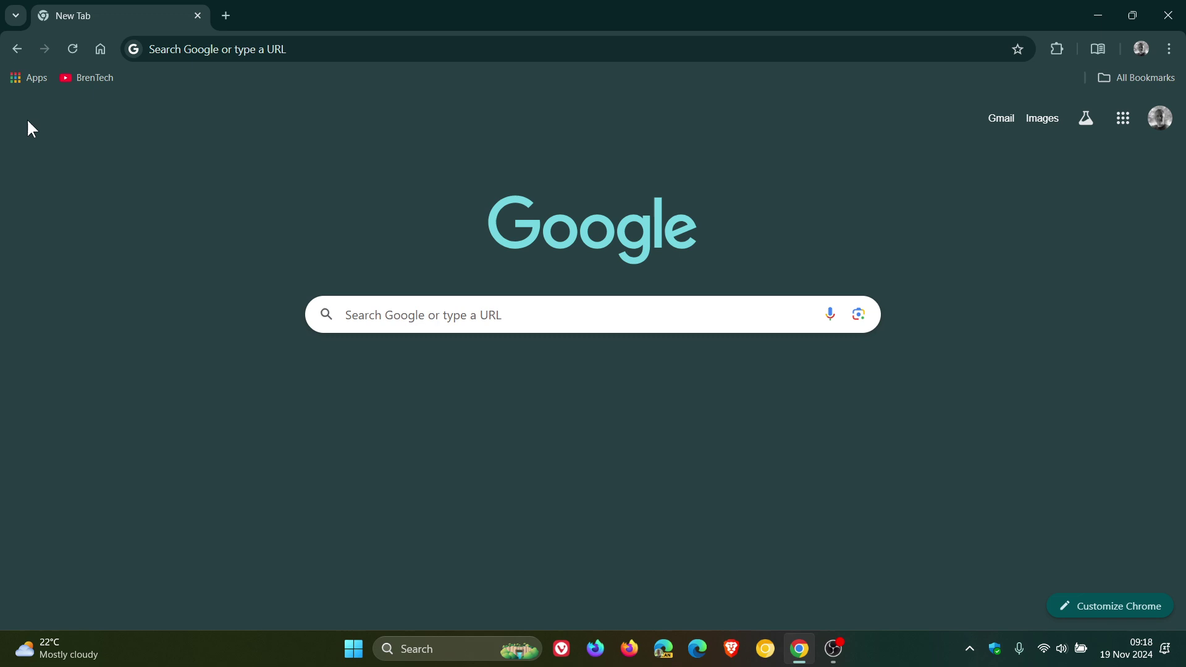
{"action": "left_click", "coordinate": [17, 16]}
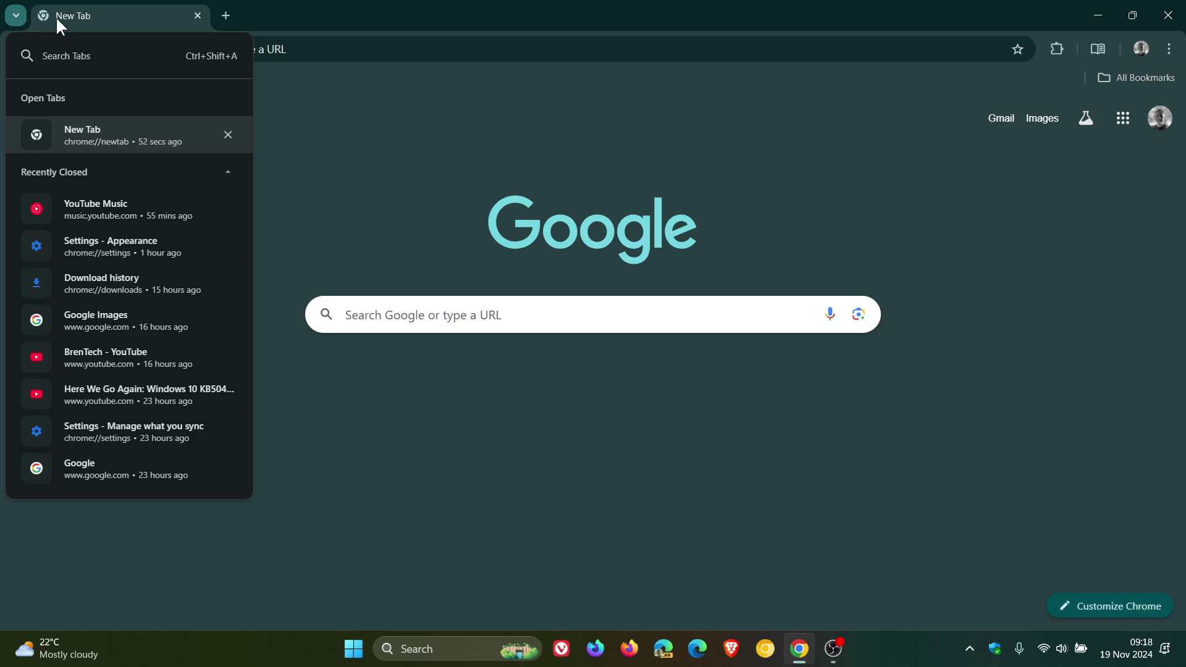
{"action": "key", "text": "Escape"}
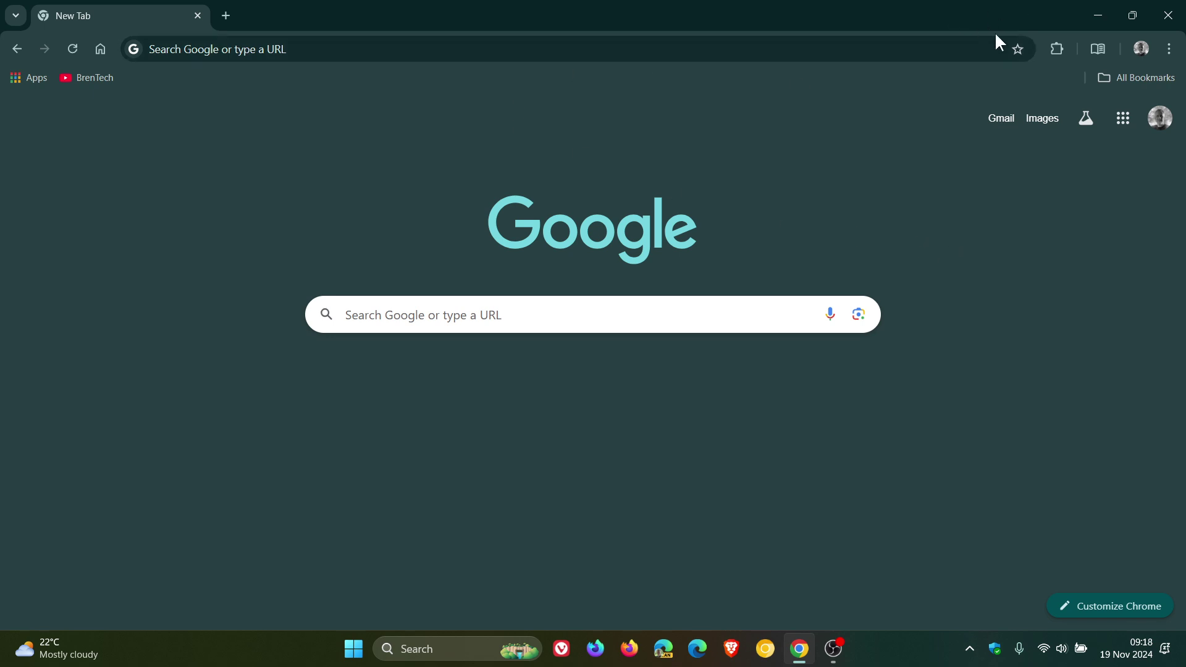
In Settings > Appearance, change Tab search position to Show on right
{"action": "left_click", "coordinate": [1169, 49]}
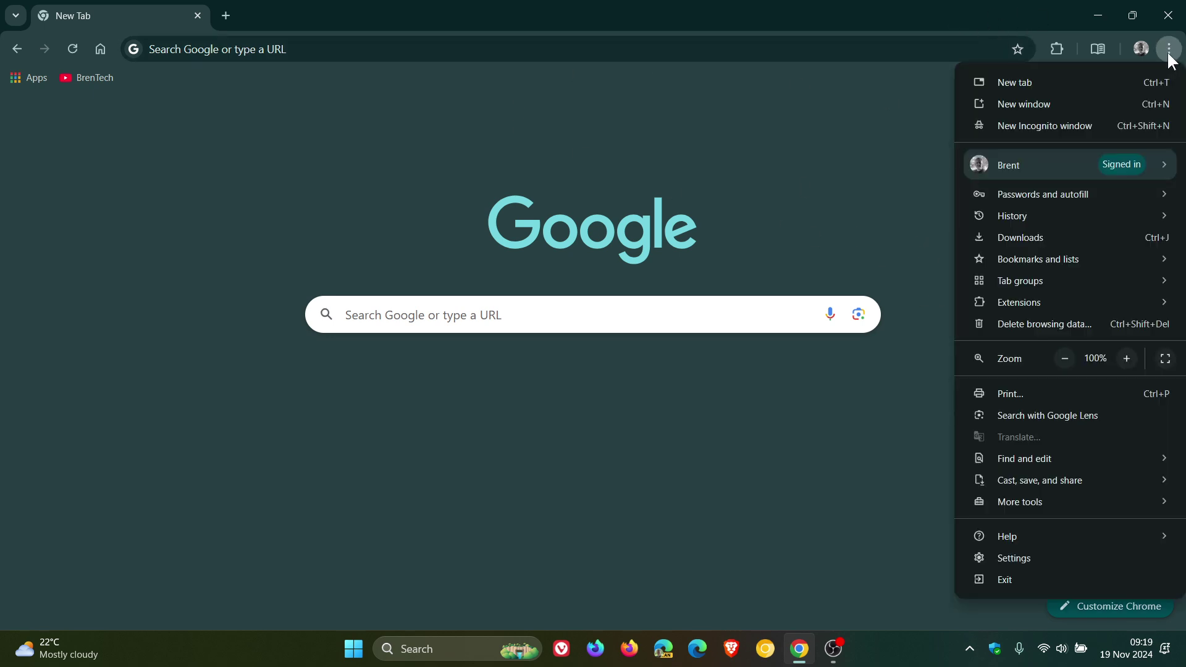
{"action": "left_click", "coordinate": [1032, 559]}
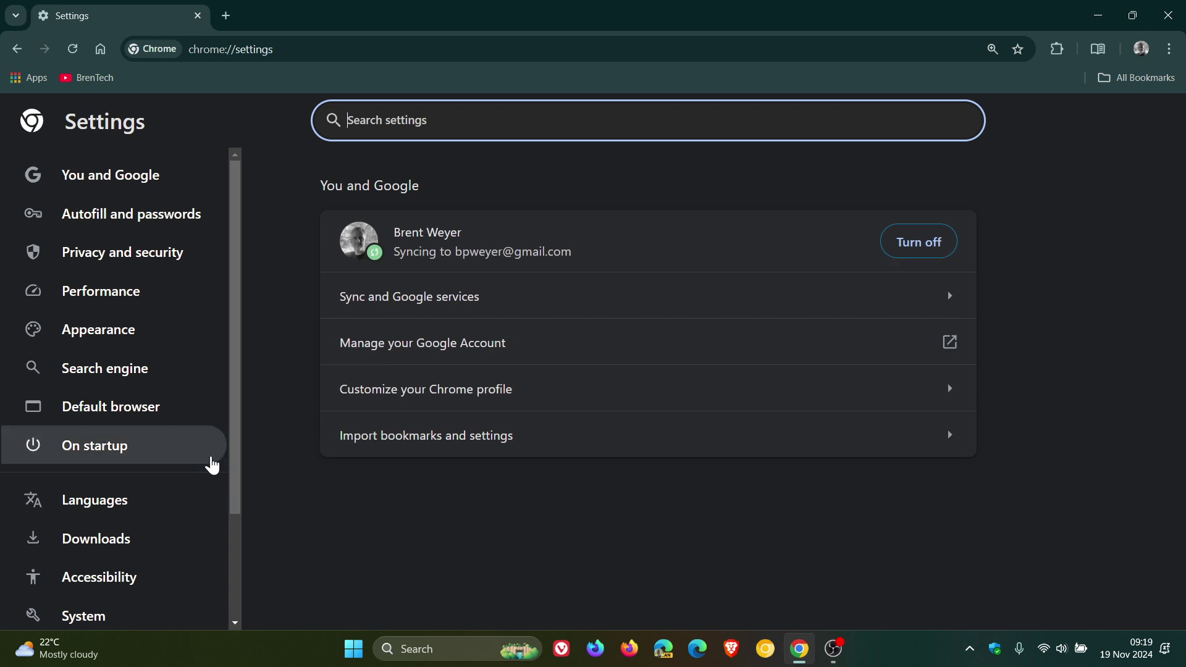
{"action": "left_click", "coordinate": [130, 329]}
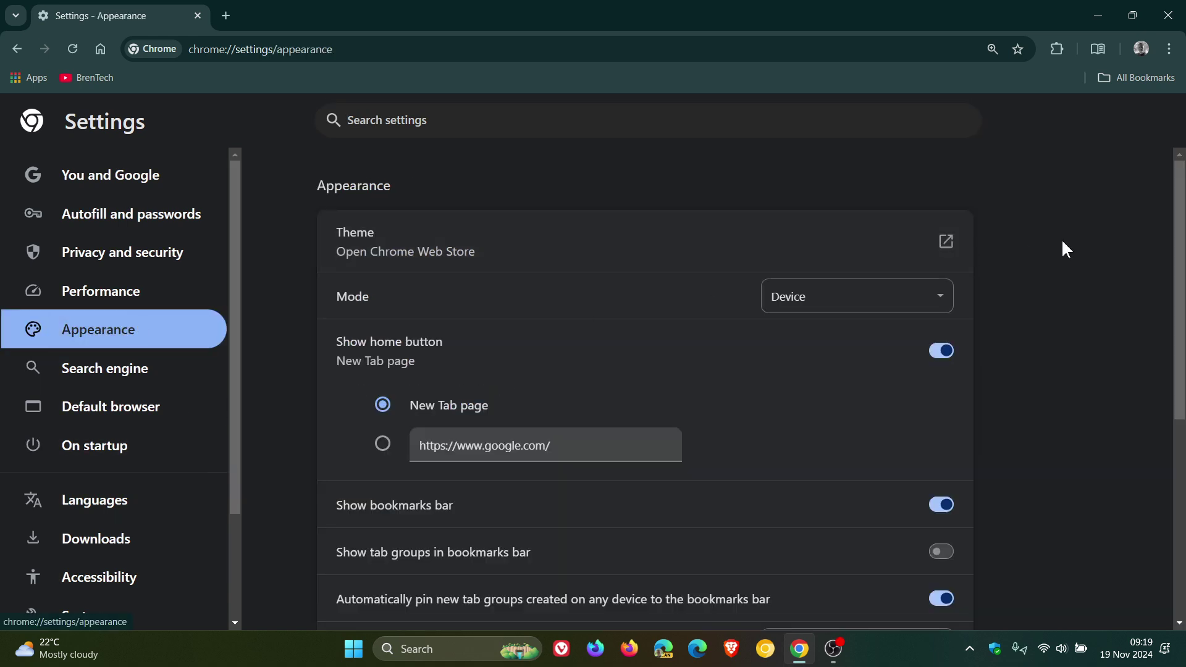
{"action": "scroll", "coordinate": [1079, 271], "scroll_direction": "down", "scroll_amount": 3}
{"action": "scroll", "coordinate": [1081, 278], "scroll_direction": "down", "scroll_amount": 1}
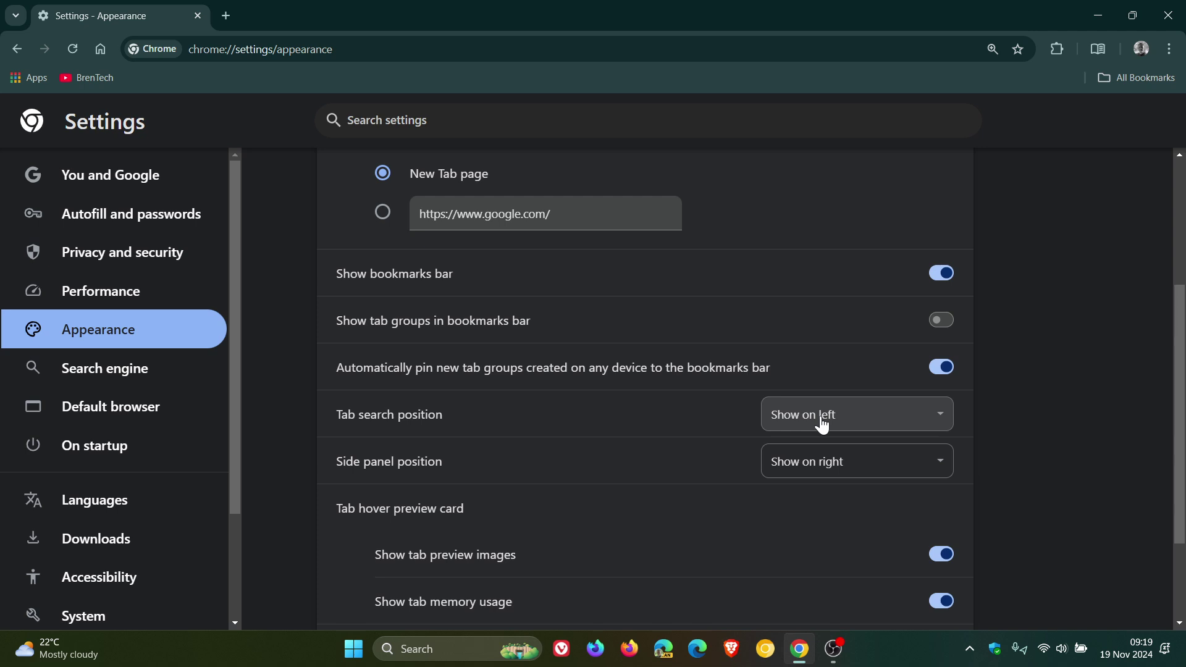
{"action": "left_click", "coordinate": [880, 419]}
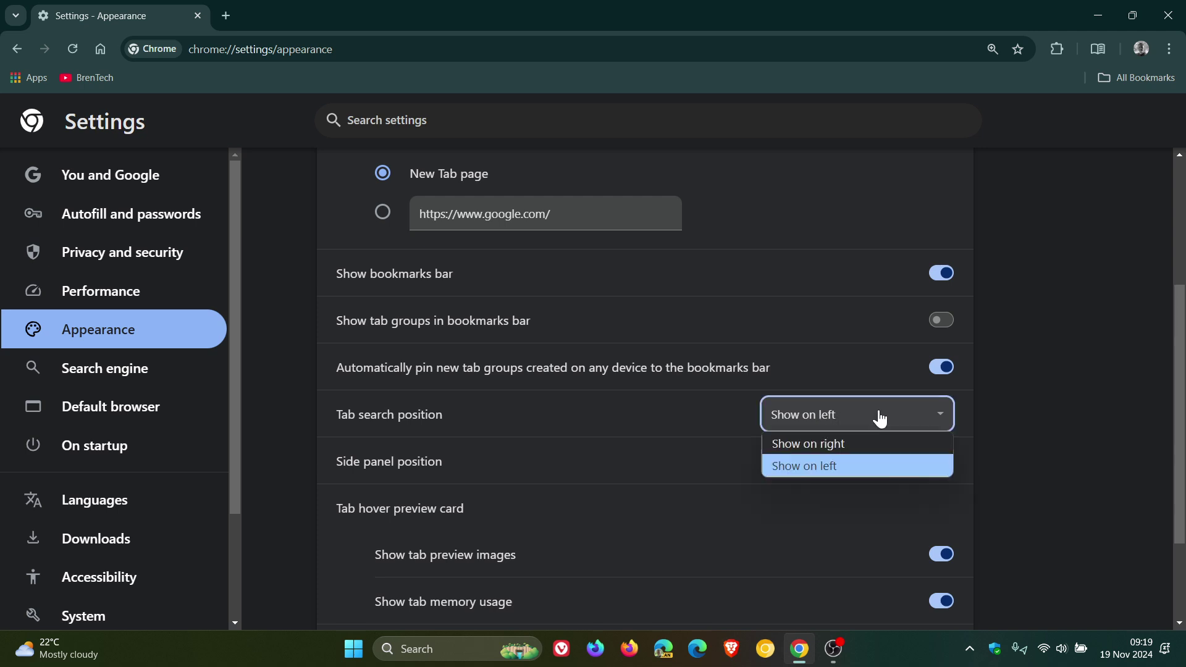
{"action": "left_click", "coordinate": [863, 443]}
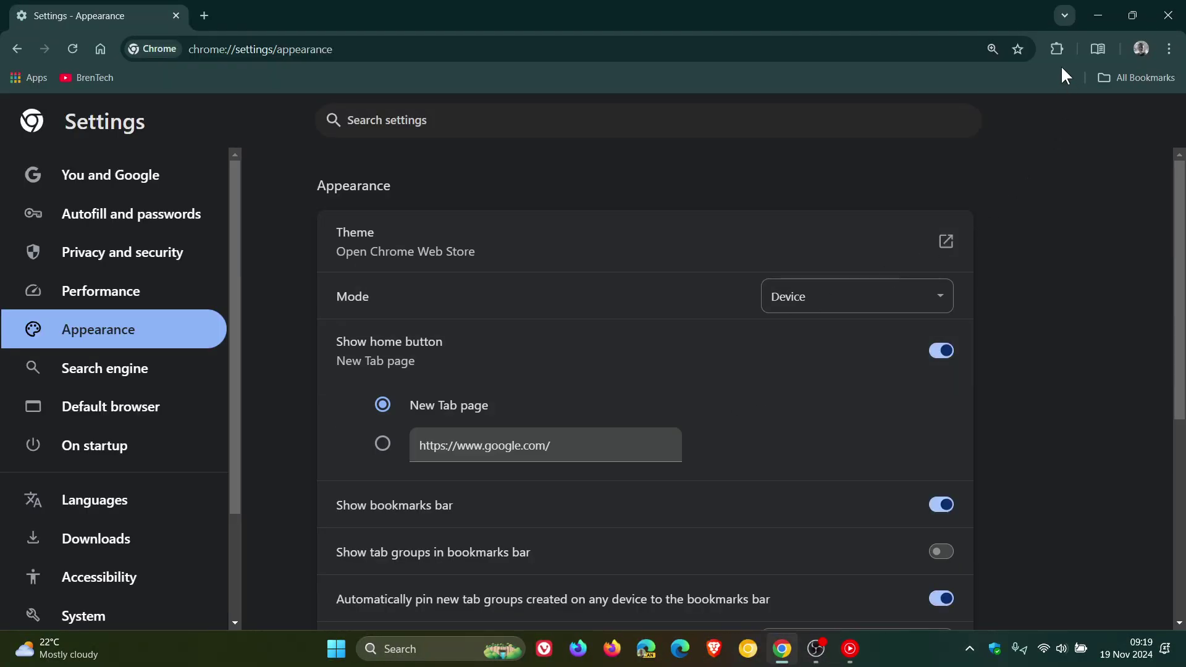
Add a second New Tab, then open, close and reopen tab search from the strip's right end
{"action": "left_click", "coordinate": [205, 15]}
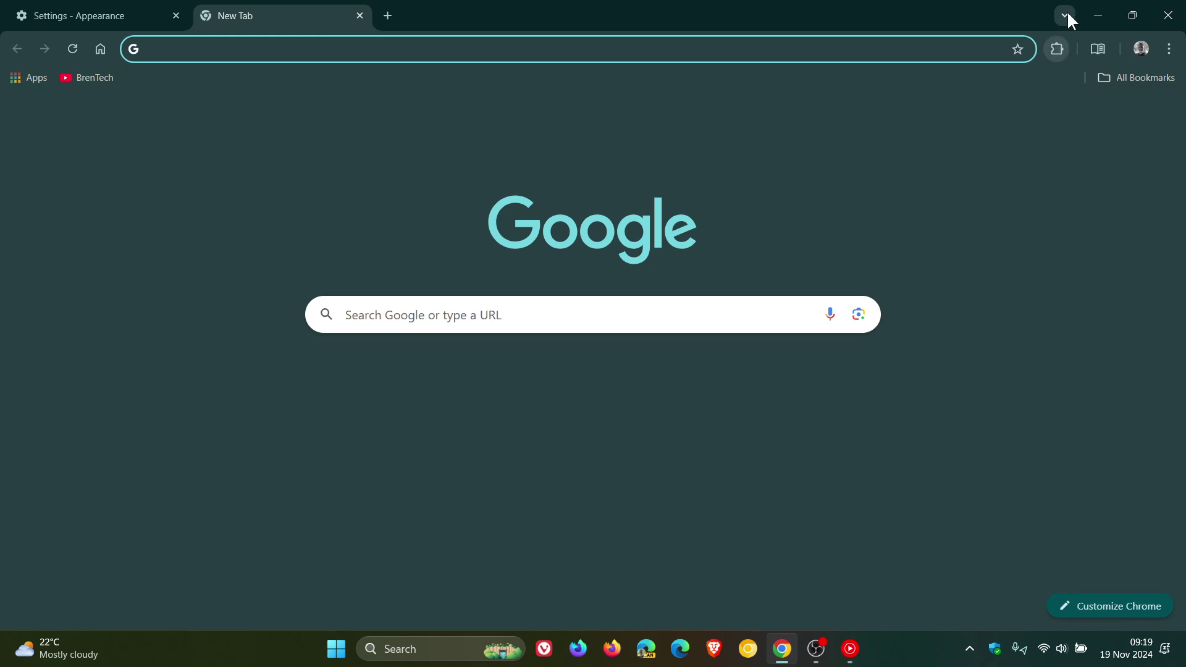
{"action": "left_click", "coordinate": [1067, 11]}
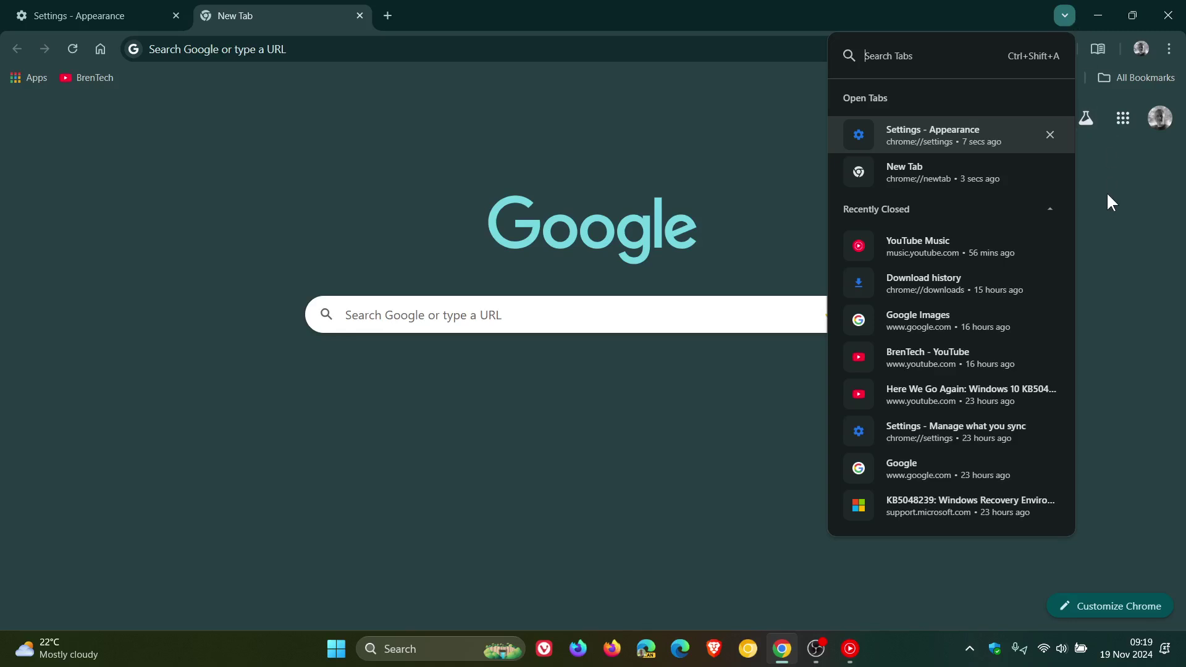
{"action": "left_click", "coordinate": [1088, 80]}
{"action": "left_click", "coordinate": [1066, 17]}
On the Settings - Appearance tab, set Tab search position to Show on left and relaunch Chrome
{"action": "left_click", "coordinate": [1131, 334]}
{"action": "left_click", "coordinate": [93, 15]}
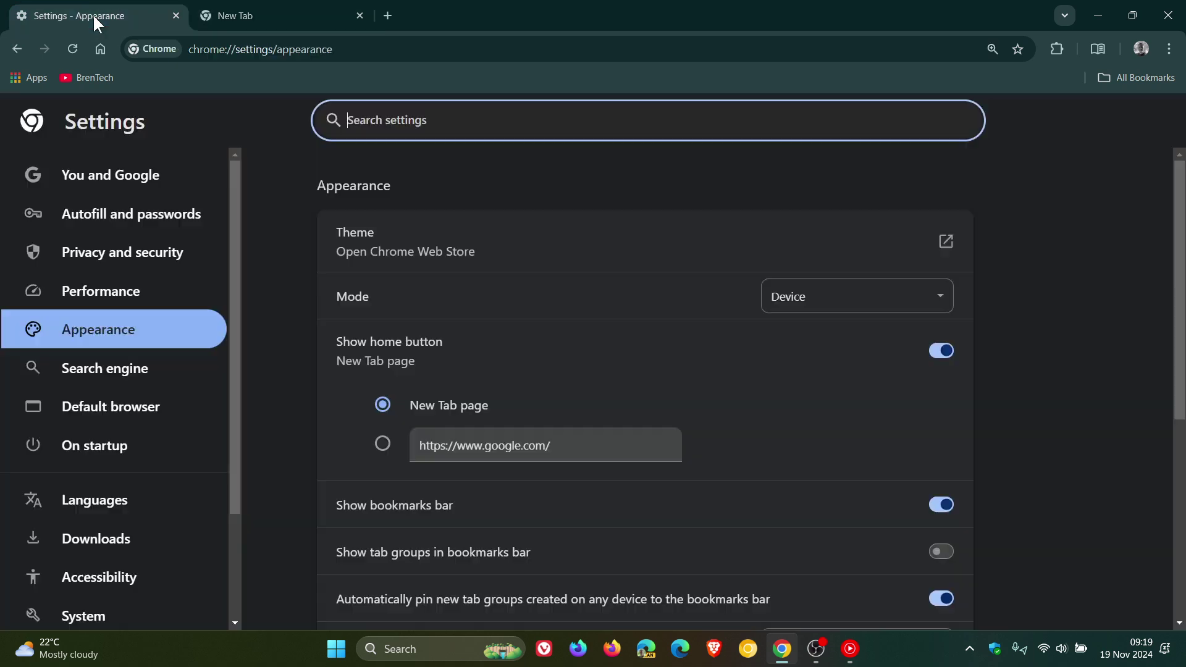
{"action": "scroll", "coordinate": [670, 309], "scroll_direction": "down", "scroll_amount": 3}
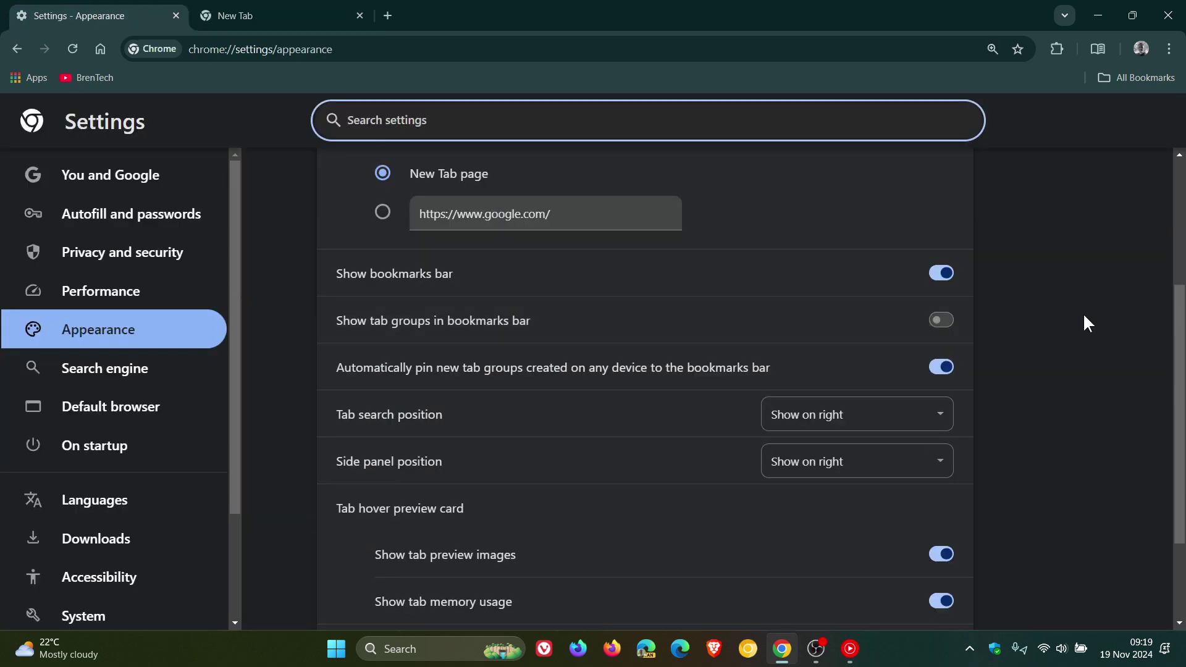
{"action": "left_click", "coordinate": [892, 424]}
{"action": "left_click", "coordinate": [857, 469]}
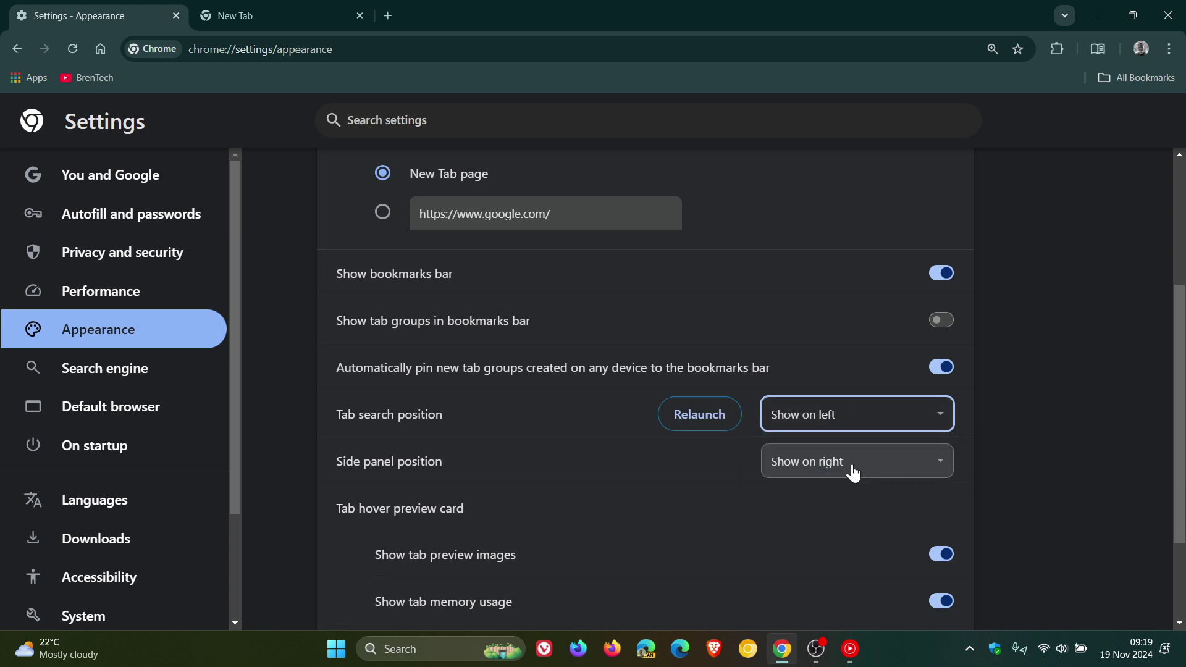
{"action": "left_click", "coordinate": [684, 423]}
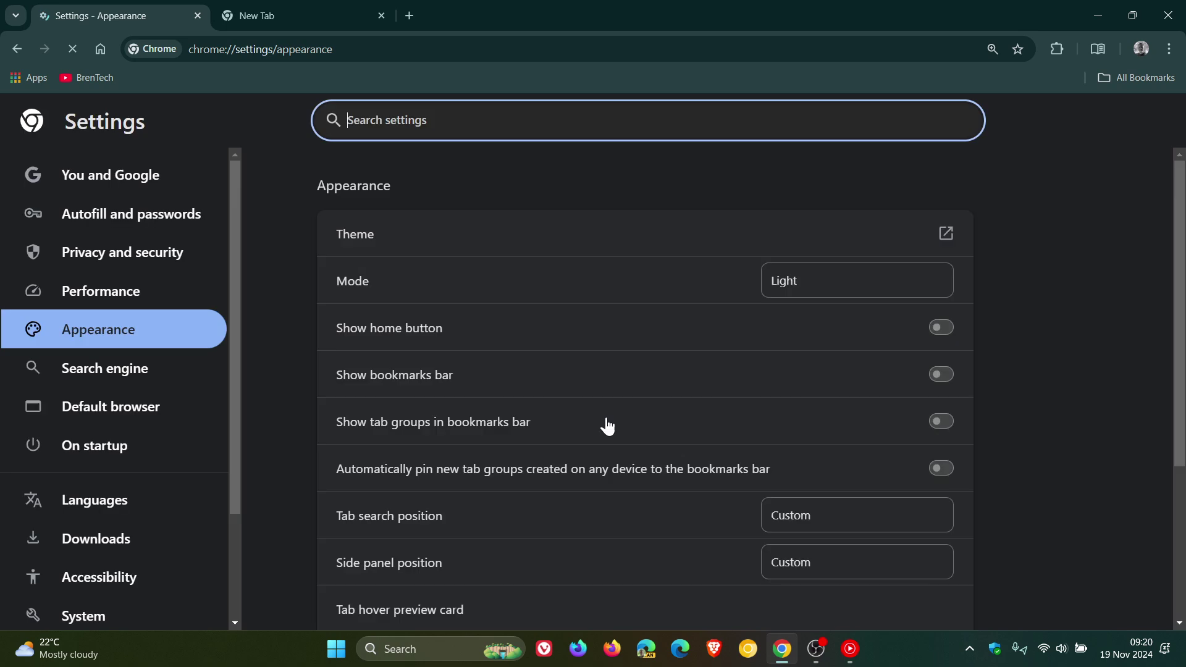
{"action": "left_click", "coordinate": [100, 49]}
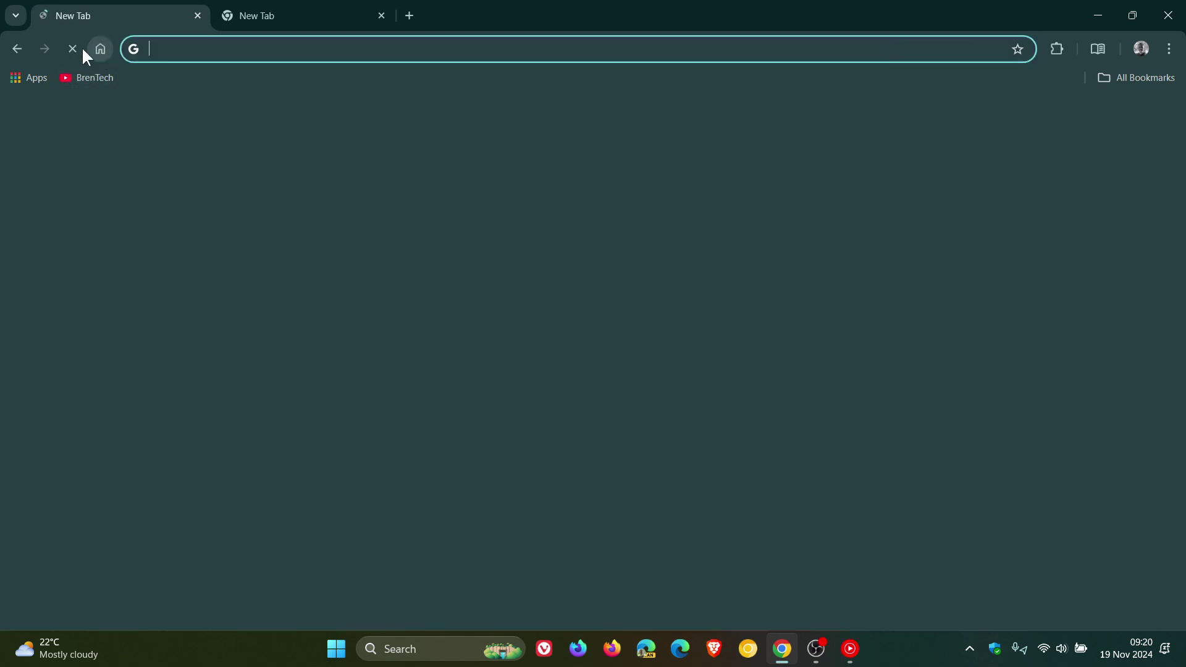
{"action": "left_click", "coordinate": [15, 16]}
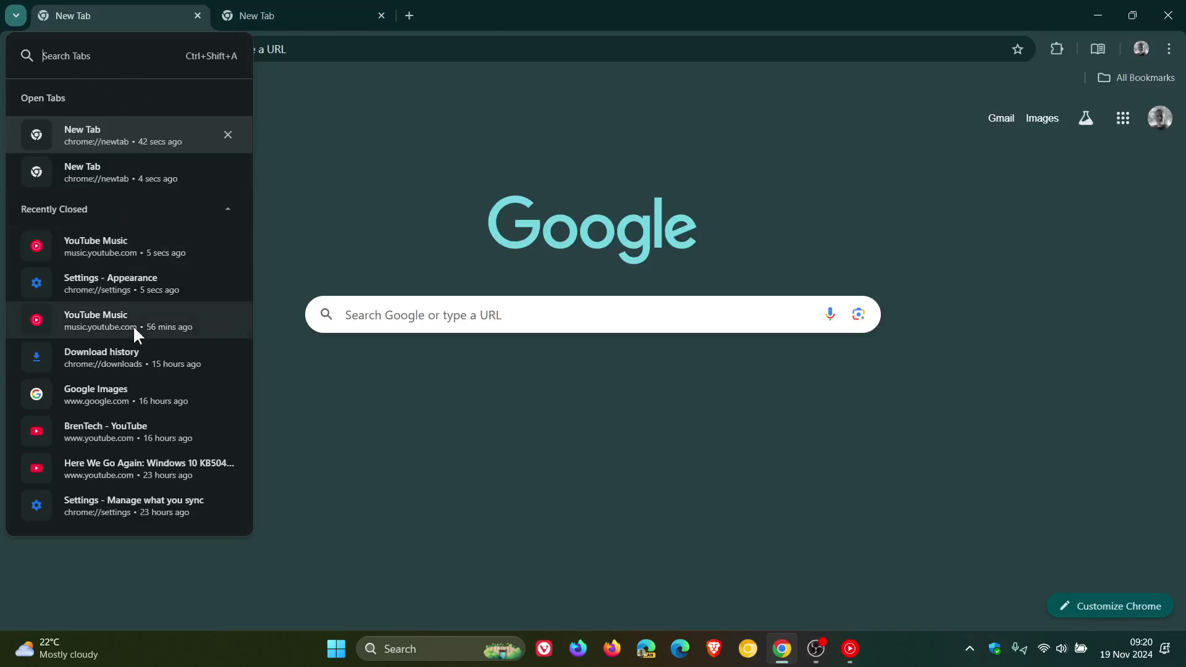
{"action": "left_click", "coordinate": [375, 498]}
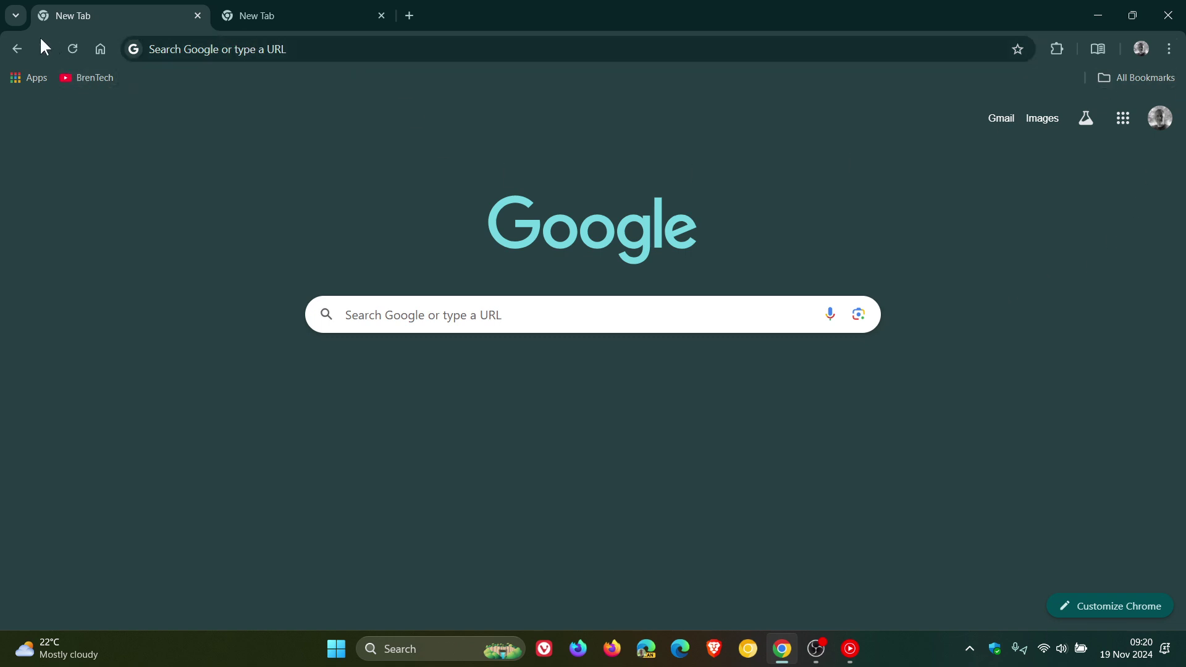
Go back to Appearance settings and open the Tab search position choices to pick Show on right
{"action": "left_click", "coordinate": [18, 49]}
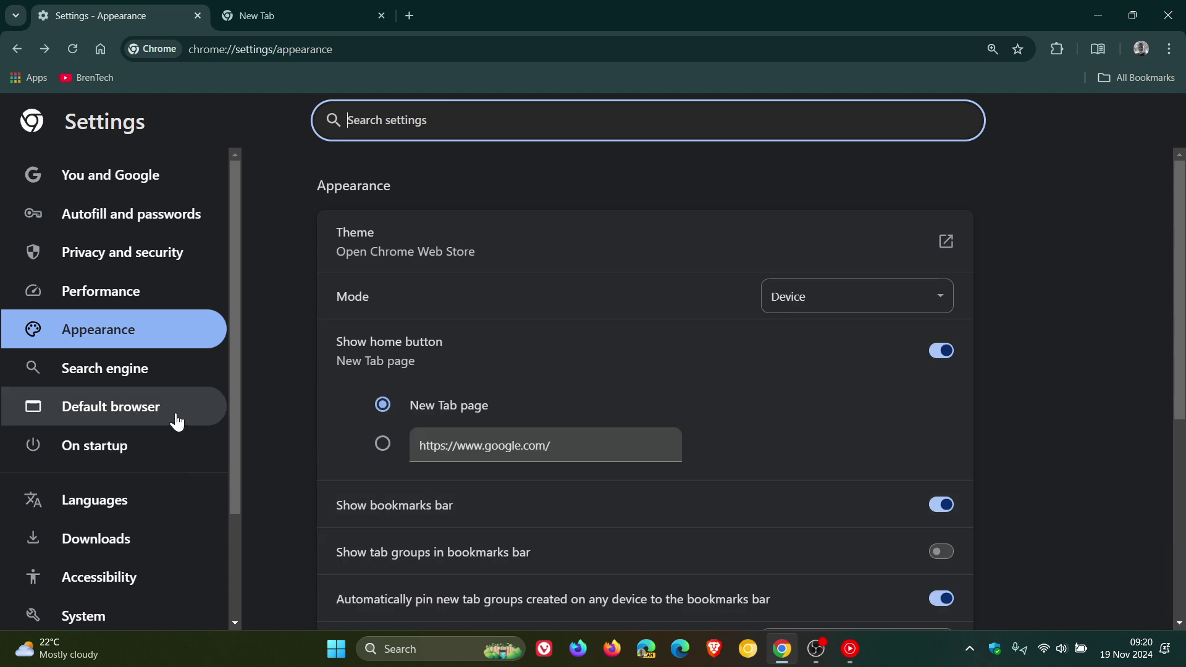
{"action": "scroll", "coordinate": [1053, 341], "scroll_direction": "down", "scroll_amount": 5}
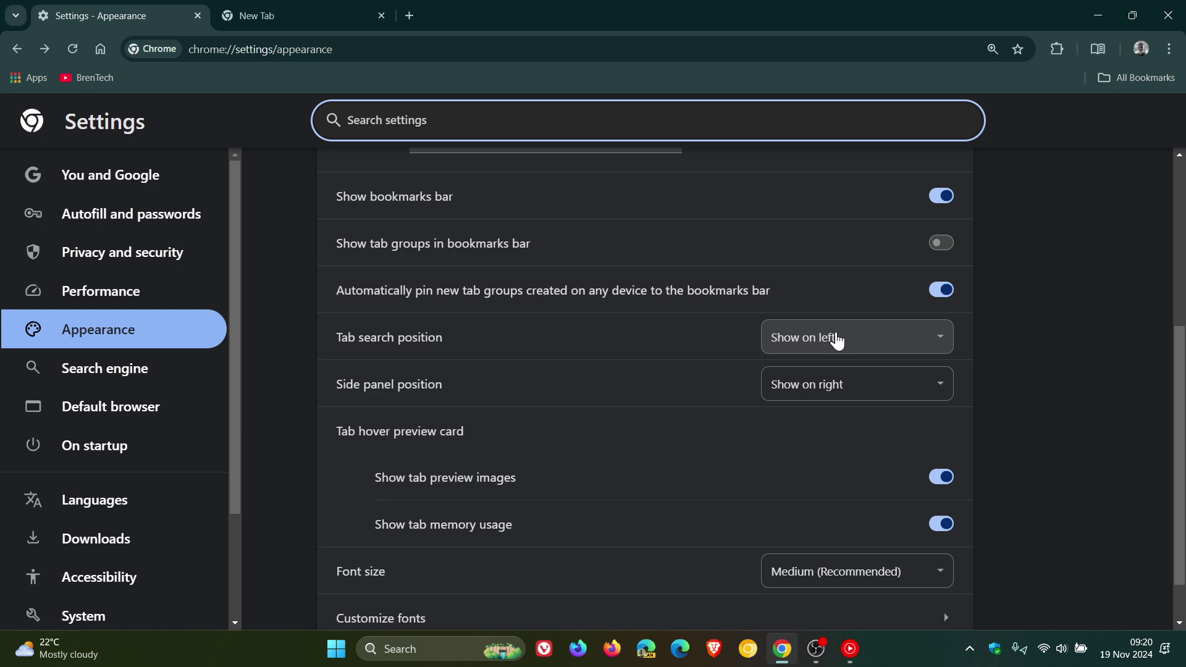
{"action": "left_click", "coordinate": [838, 341]}
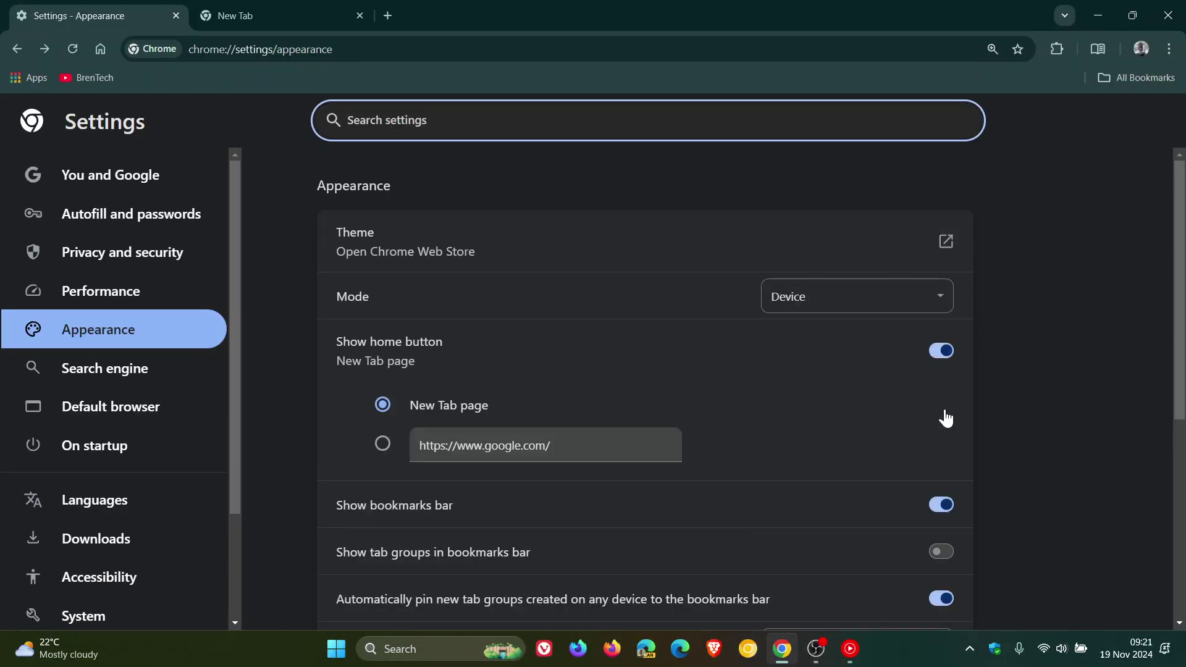
Check the right-side tab search list, close it, and switch to the New Tab page
{"action": "left_click", "coordinate": [1065, 16]}
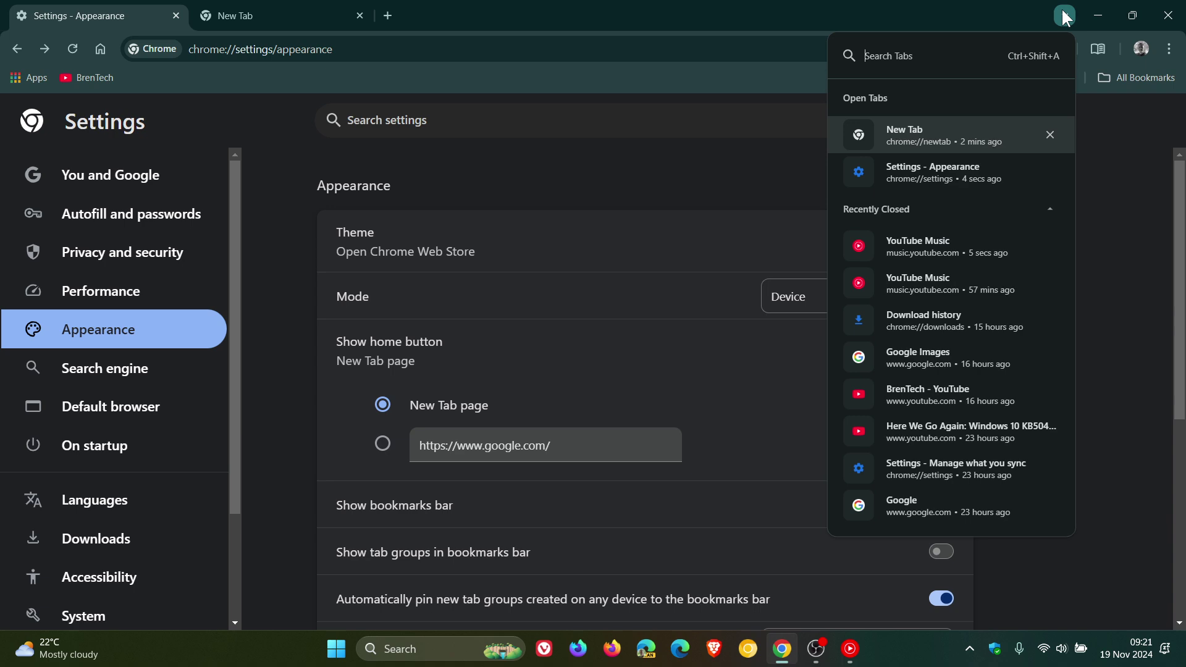
{"action": "left_click", "coordinate": [1112, 224]}
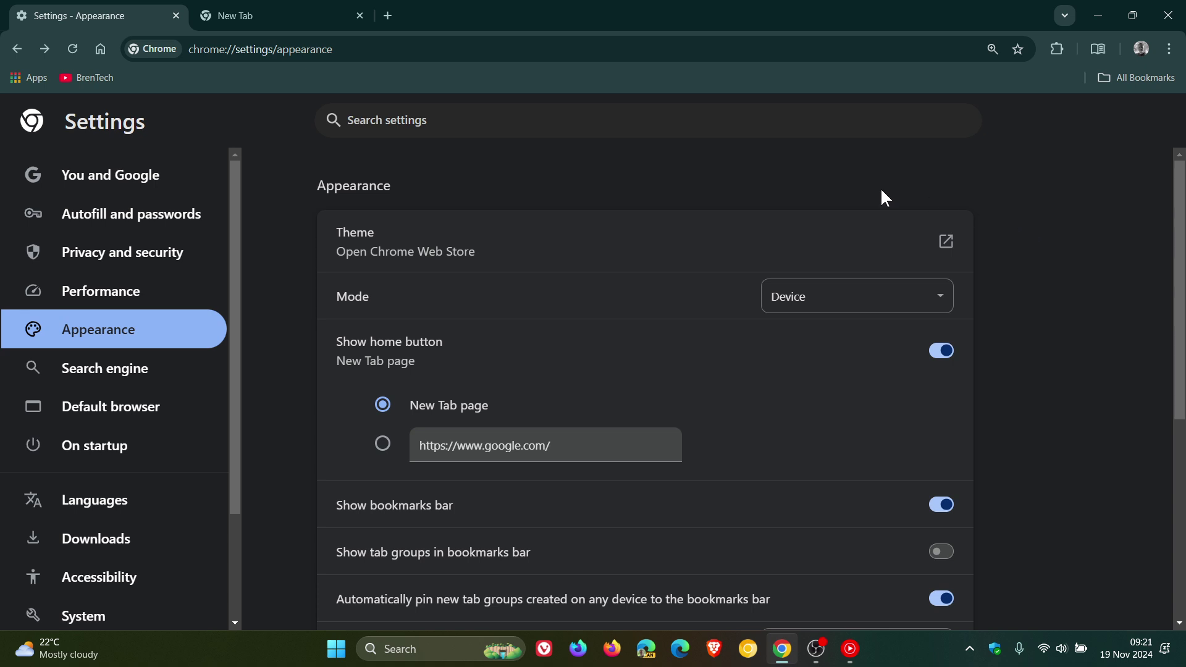
{"action": "left_click", "coordinate": [265, 16]}
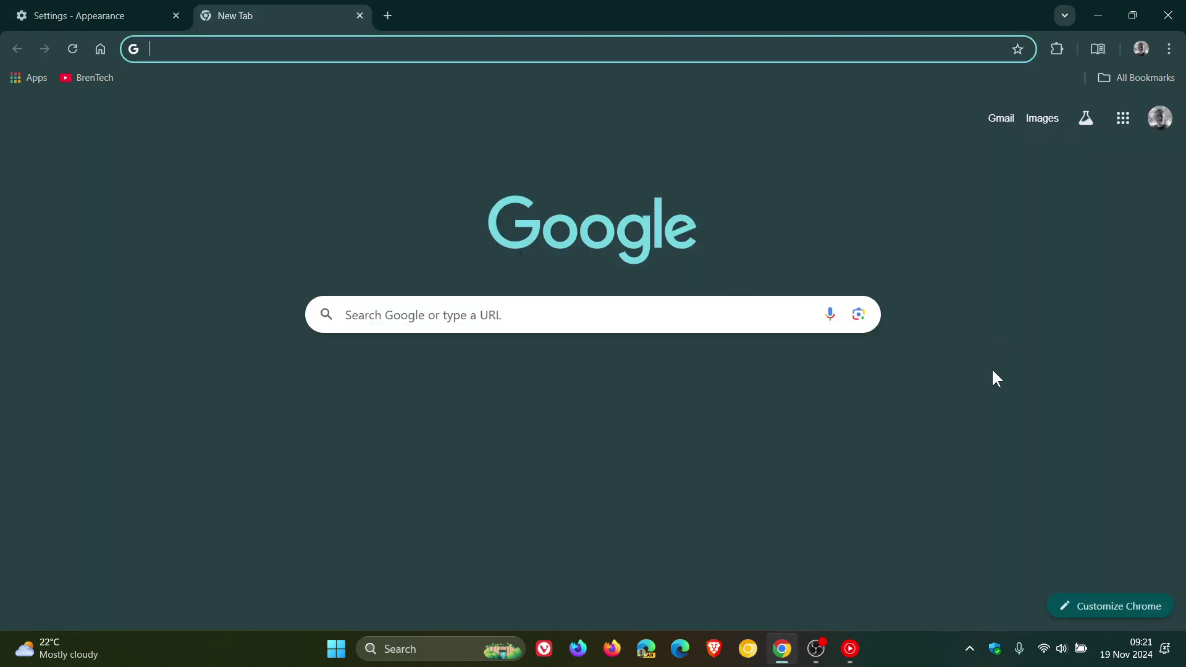